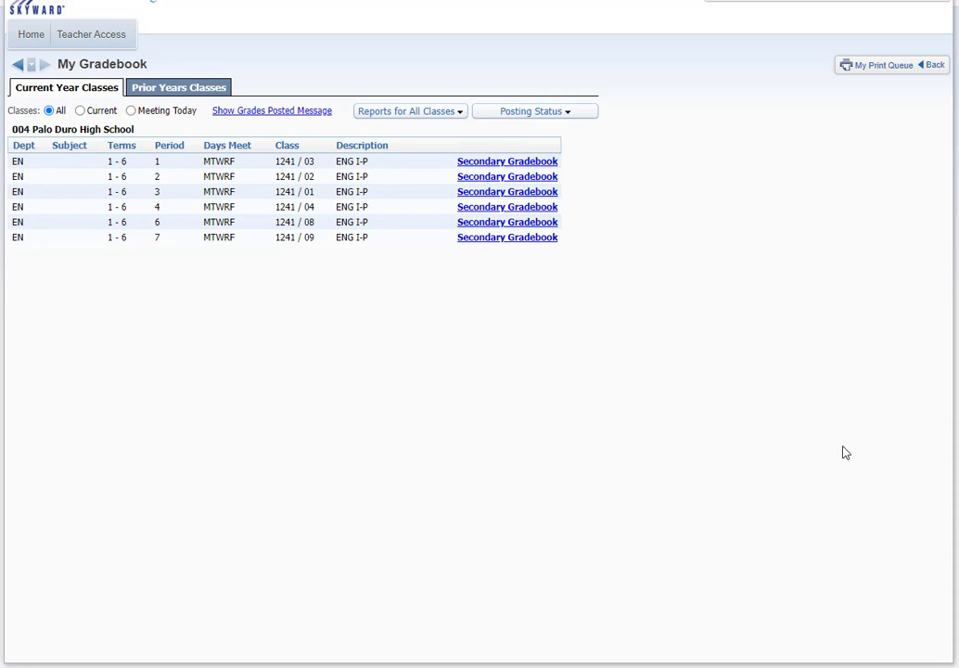
Step: Open the Secondary Gradebook for the Period 1 ENG I-P class (1241 / 03)
click(63, 35)
click(83, 100)
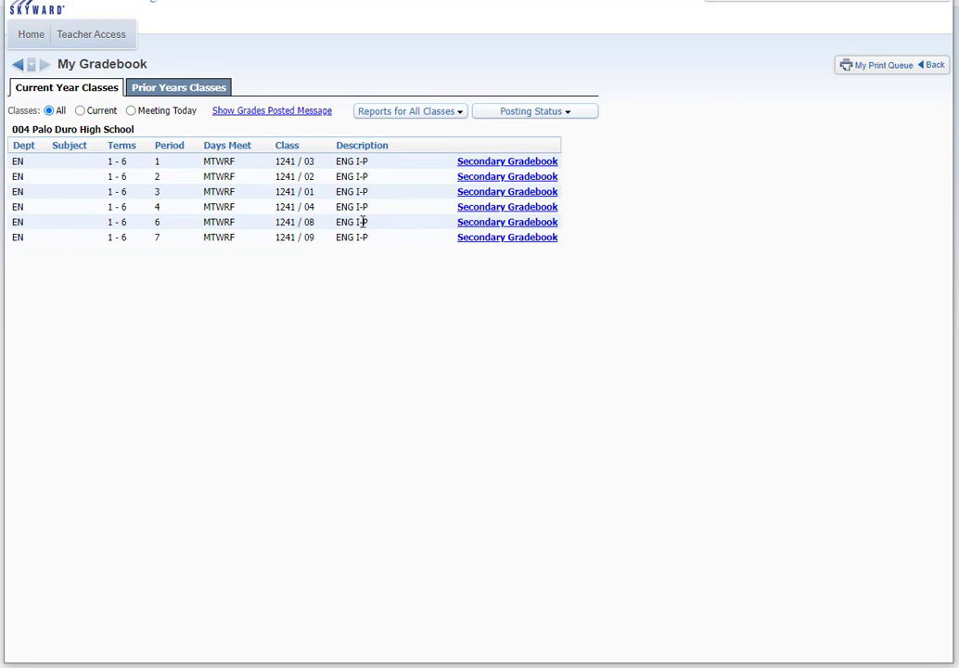
click(481, 165)
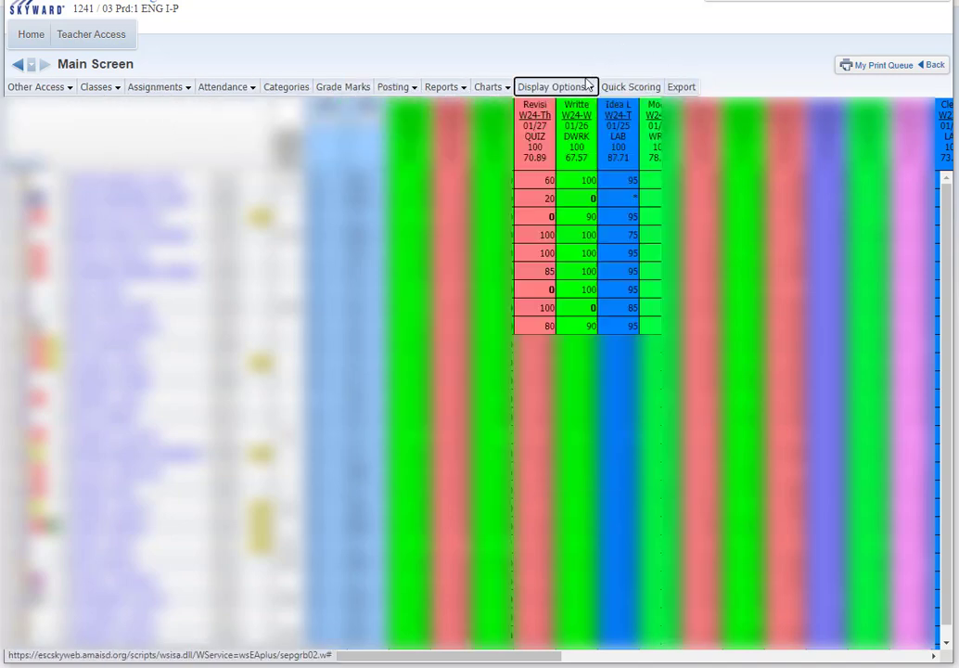
Step: Open the Student Display options and save them with full, grouped names in Last, First order
mouse_move(586, 87)
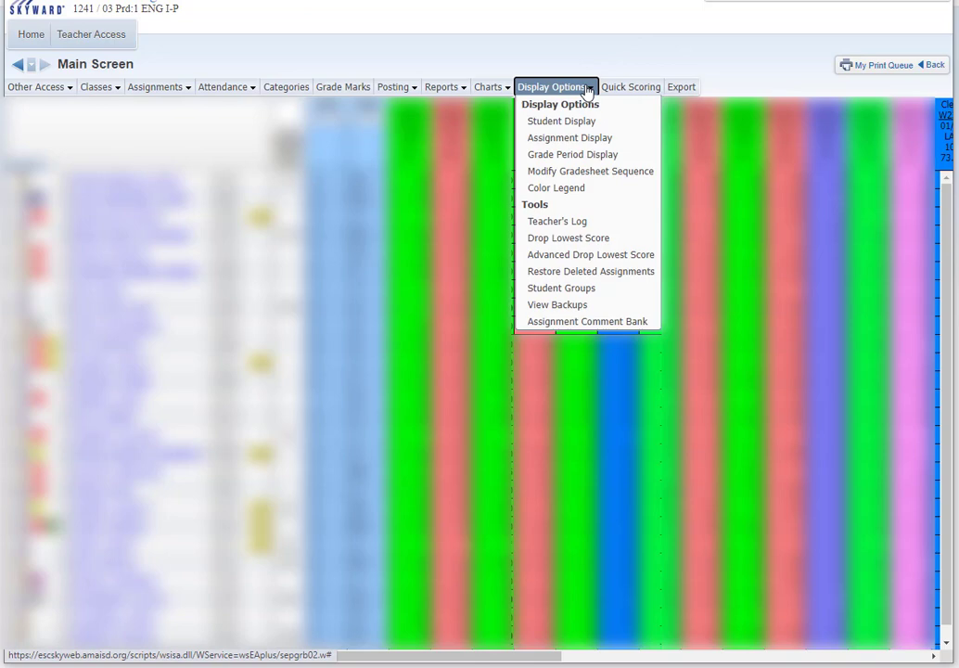
click(561, 121)
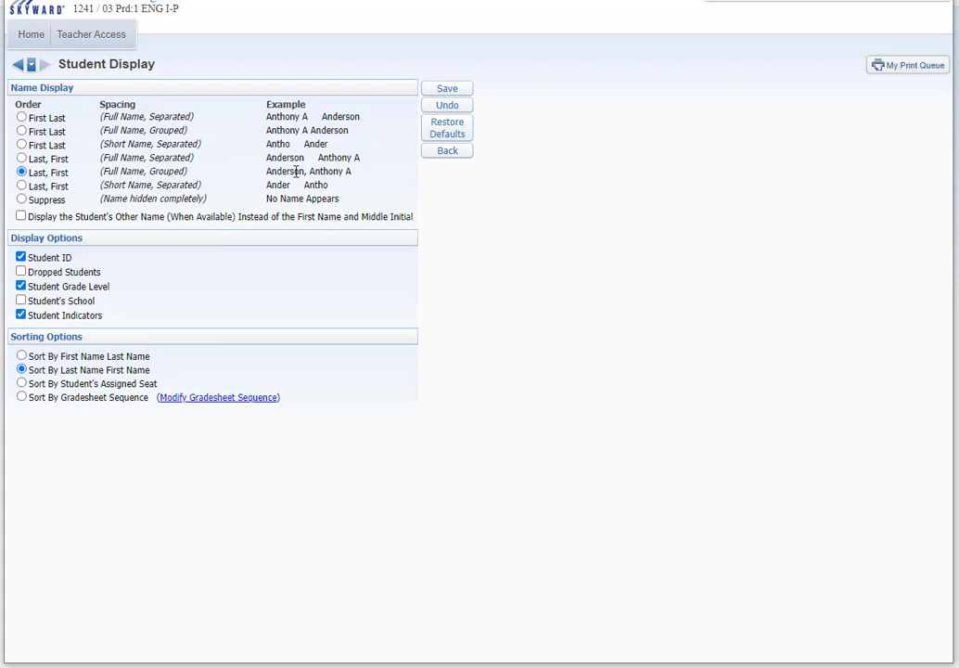
click(441, 90)
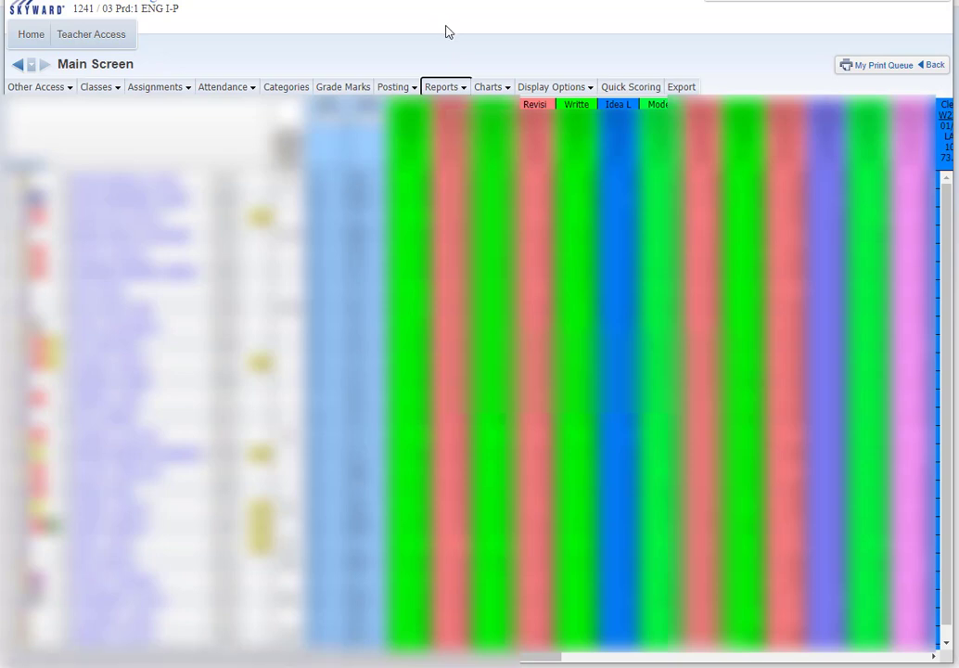
Step: In the Assignment Display options, sort assignments by Date Sequence and save the settings
click(573, 86)
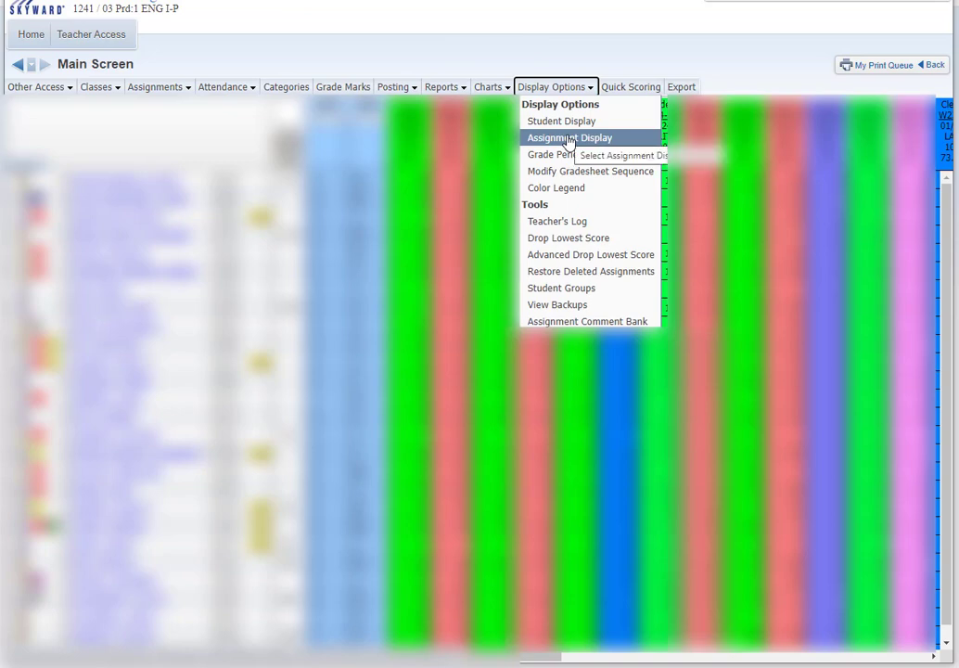
click(567, 141)
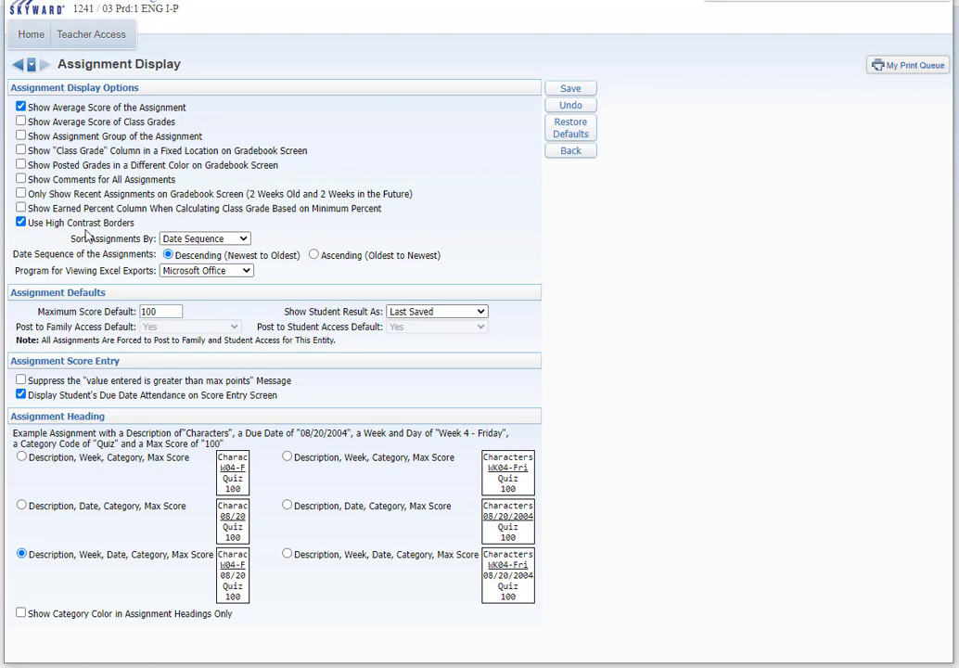
click(244, 240)
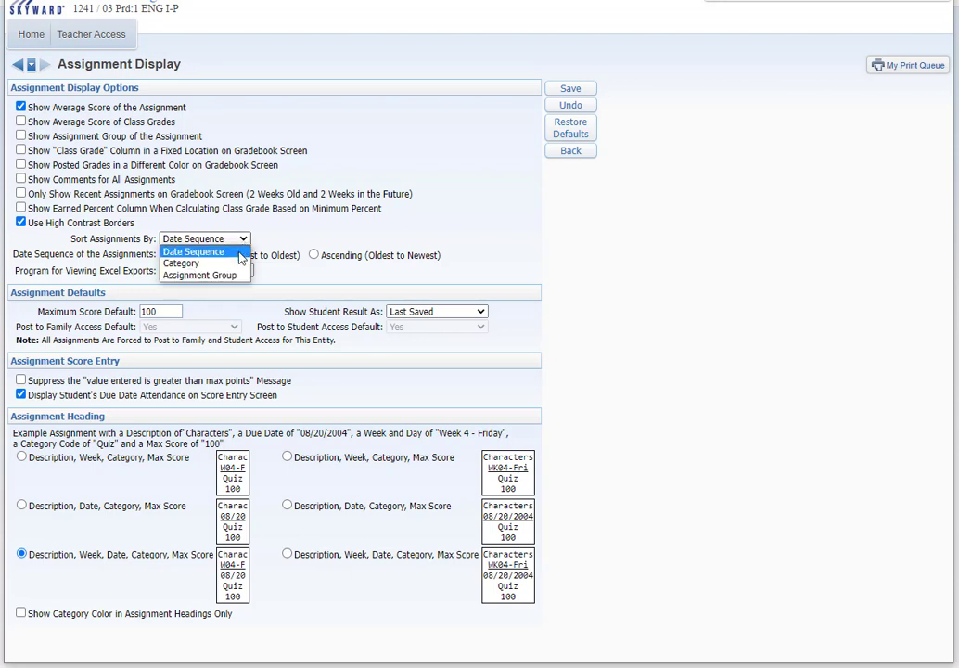
click(237, 252)
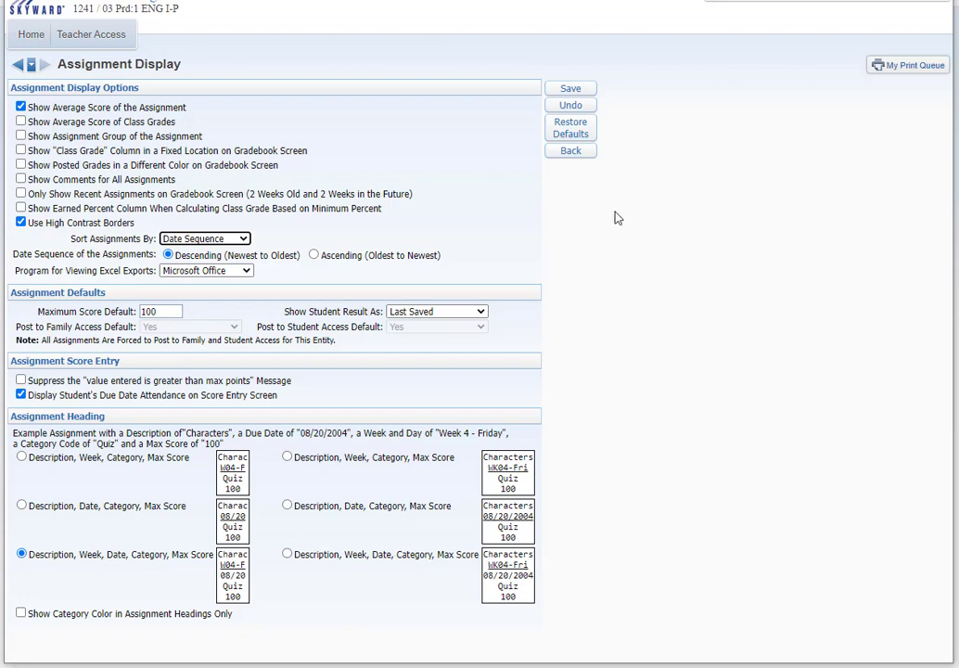
click(562, 94)
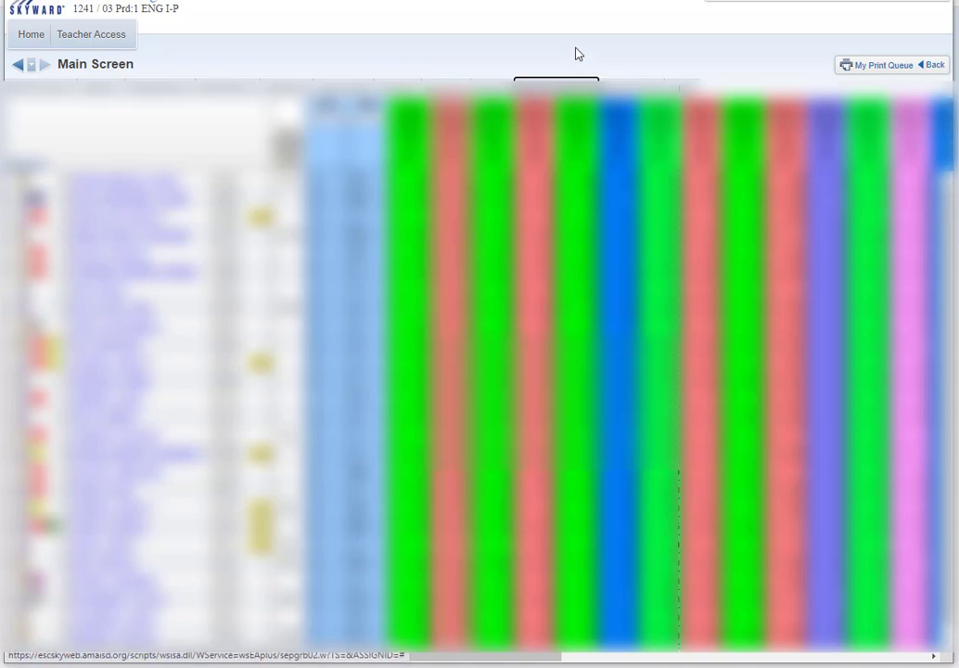
Step: In the Grade Period Display, show assignments and grade periods for every grading period, and save the settings
click(556, 87)
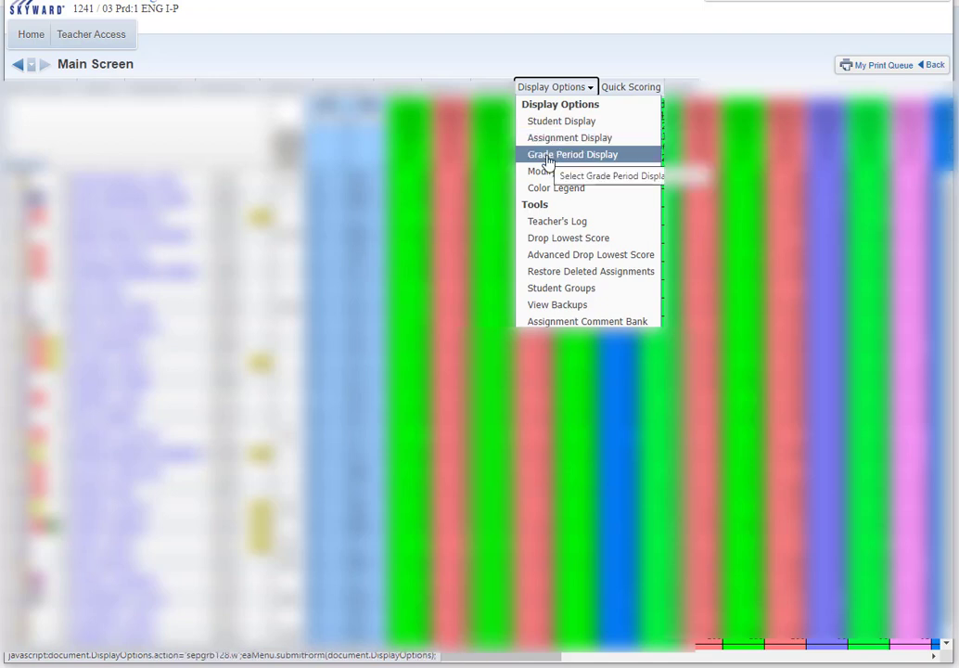
click(548, 158)
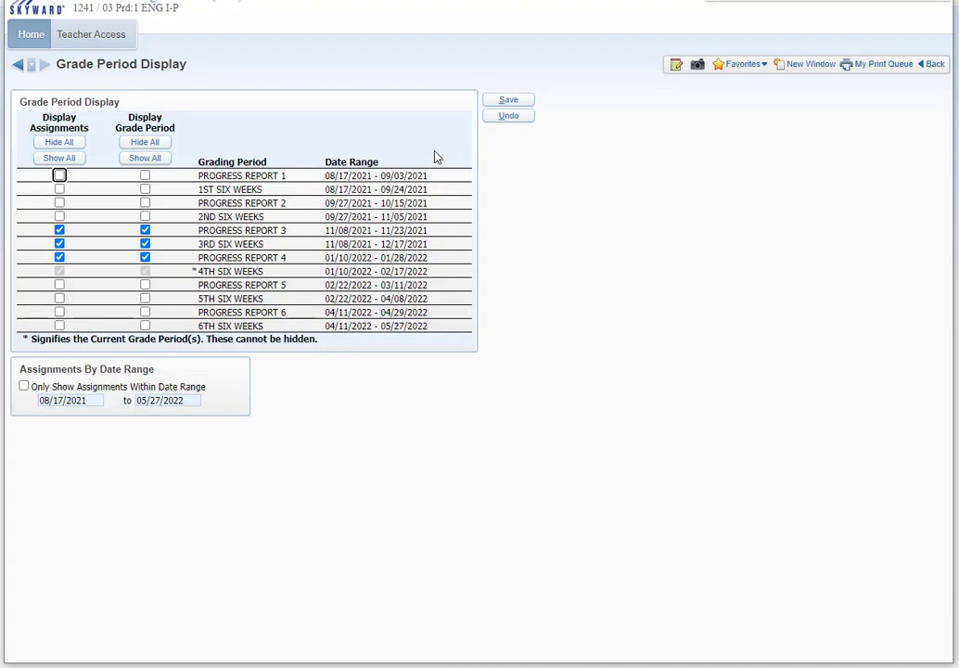
click(72, 145)
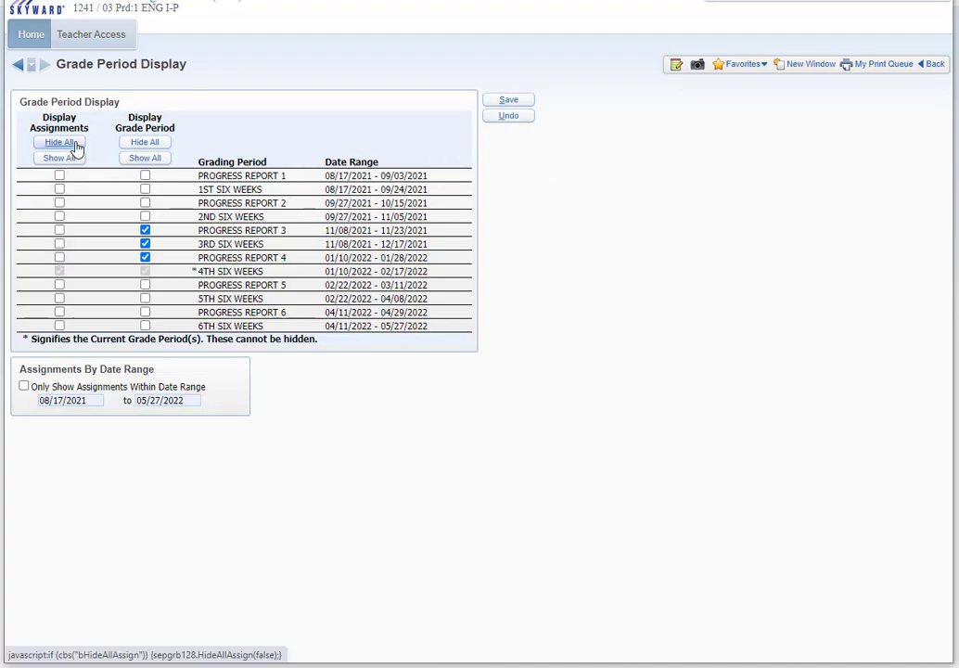
click(69, 162)
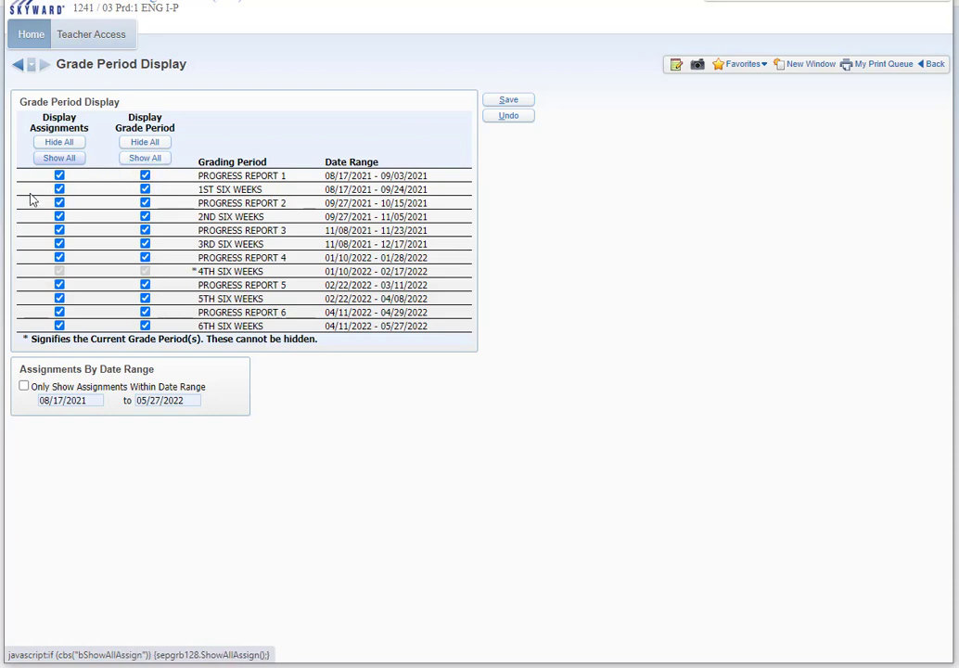
click(507, 100)
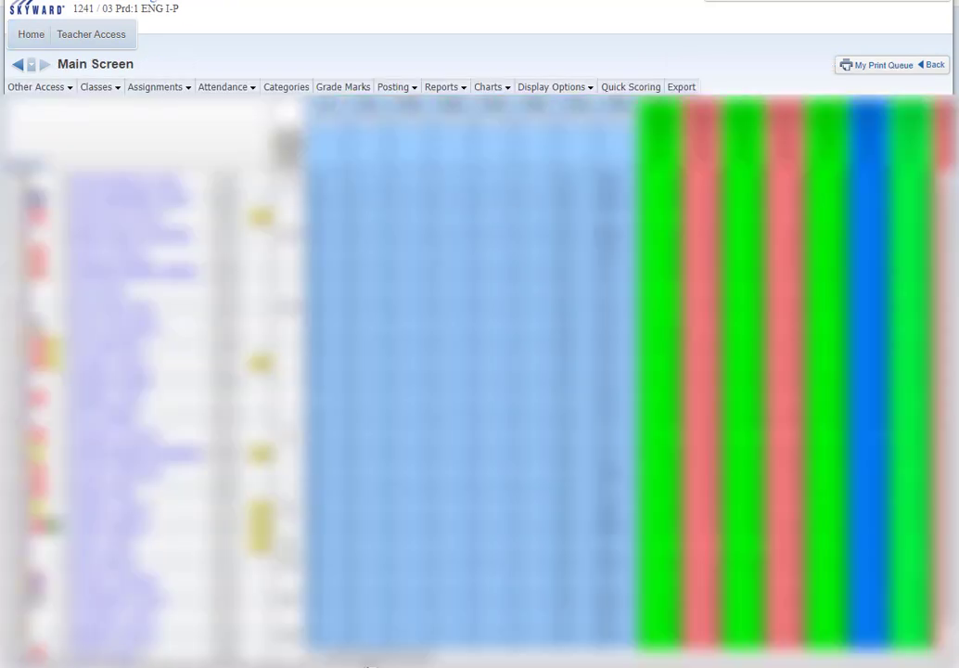
Step: Reopen the Grade Period Display and hide all assignments and all grade periods that can be hidden
mouse_move(366, 656)
mouse_down()
mouse_move(871, 653)
mouse_move(371, 656)
mouse_up()
click(553, 86)
click(584, 150)
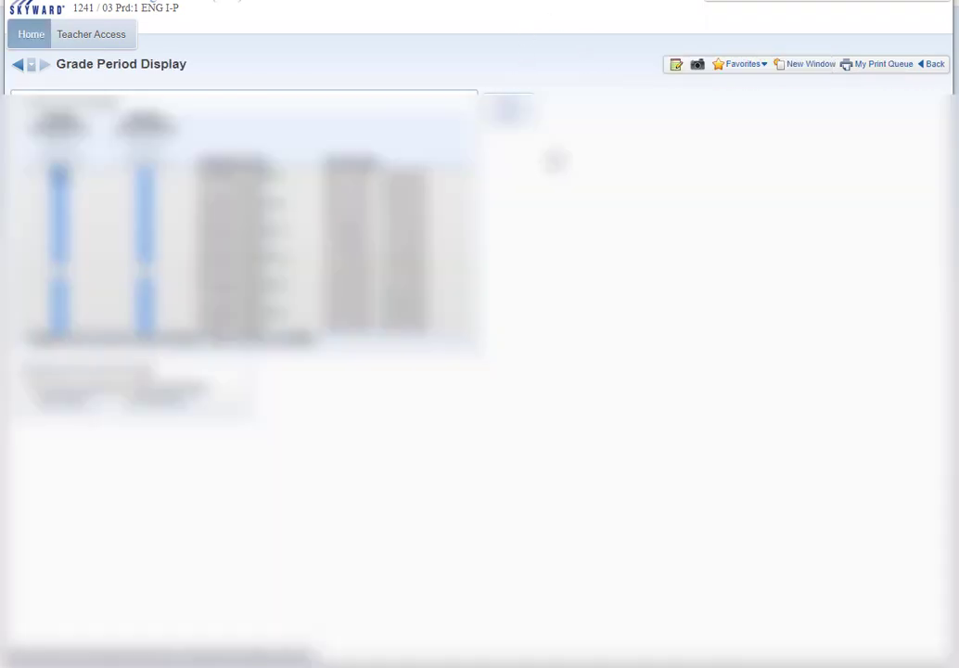
click(72, 144)
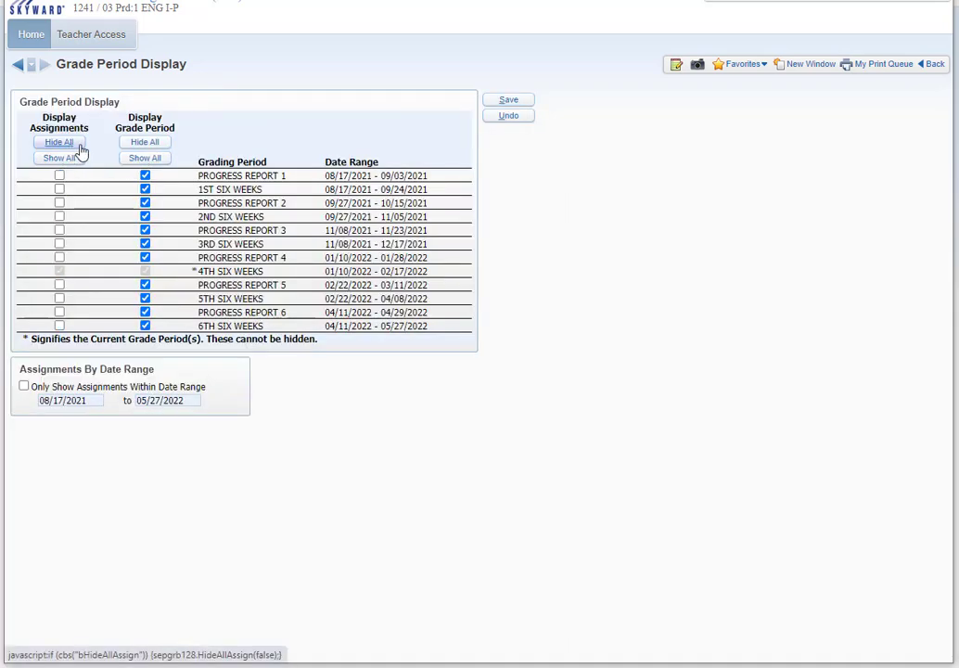
click(130, 146)
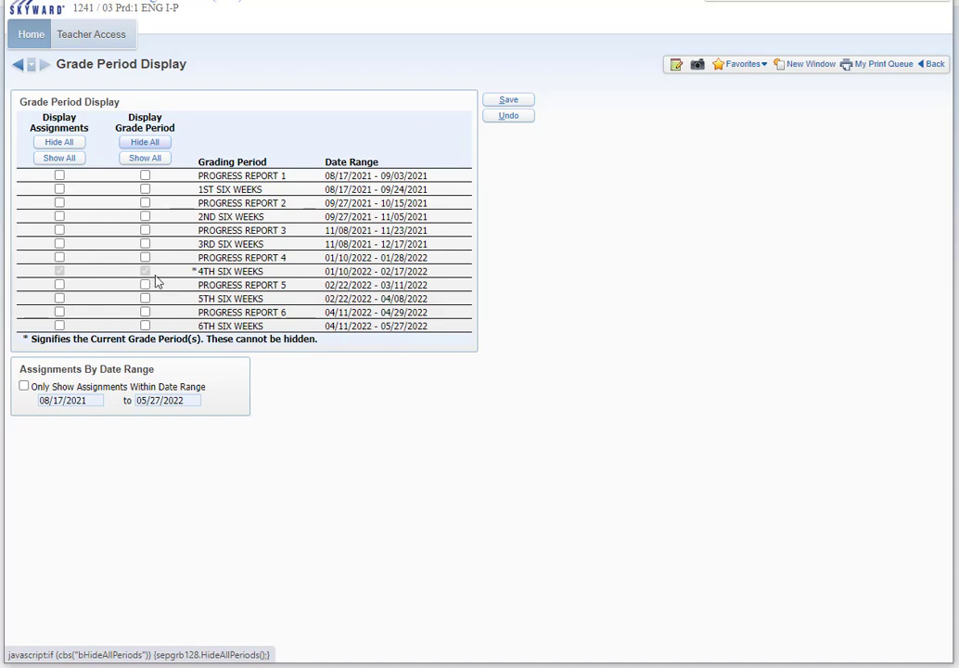
Step: Display assignments and grade periods for Progress Report 3, 3rd Six Weeks and Progress Report 4, and save the settings
click(60, 257)
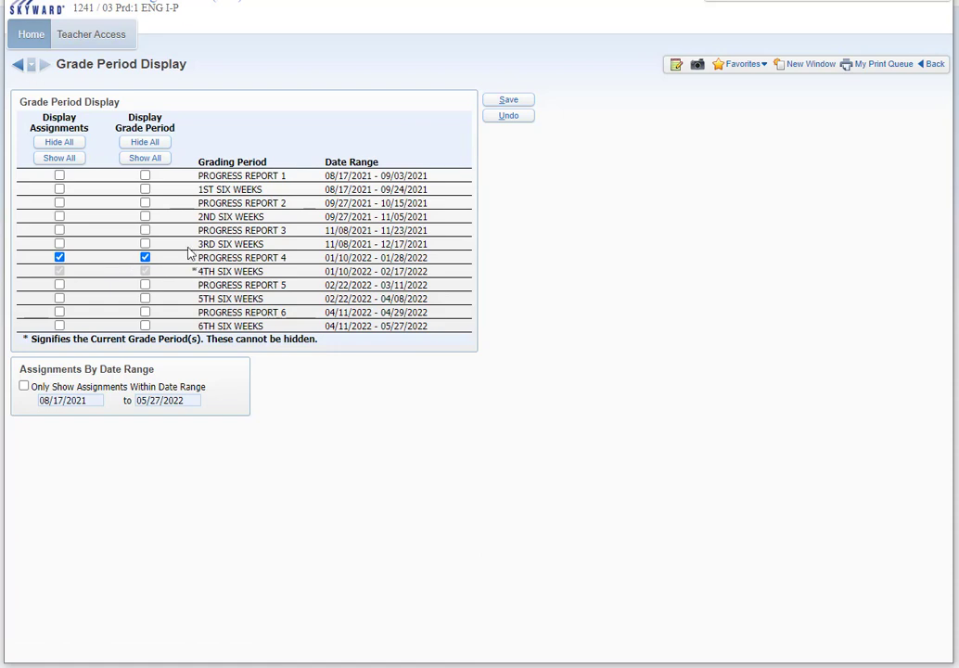
click(59, 244)
click(60, 230)
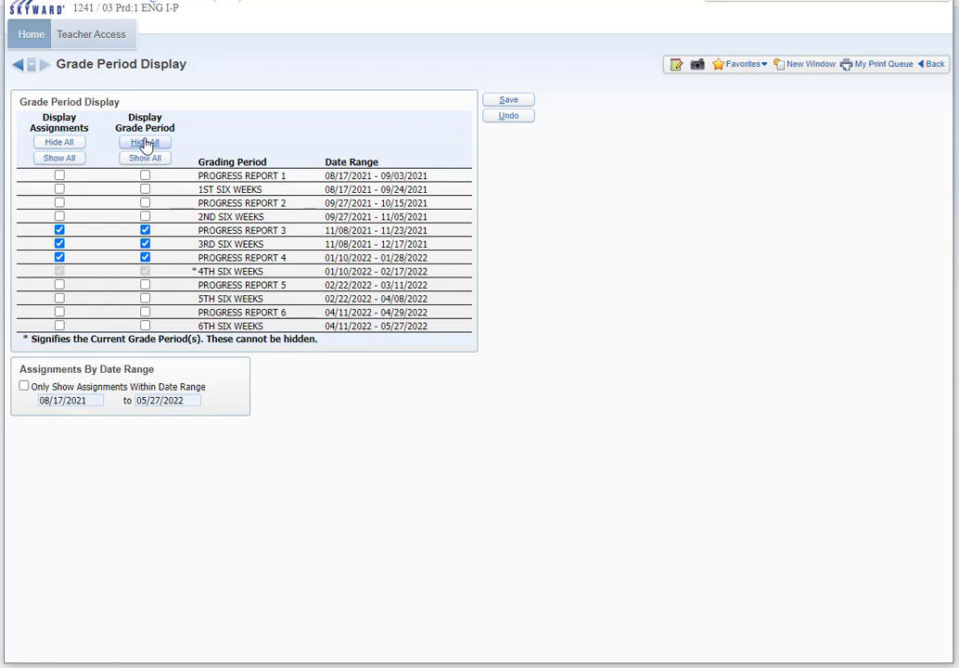
click(59, 230)
click(59, 244)
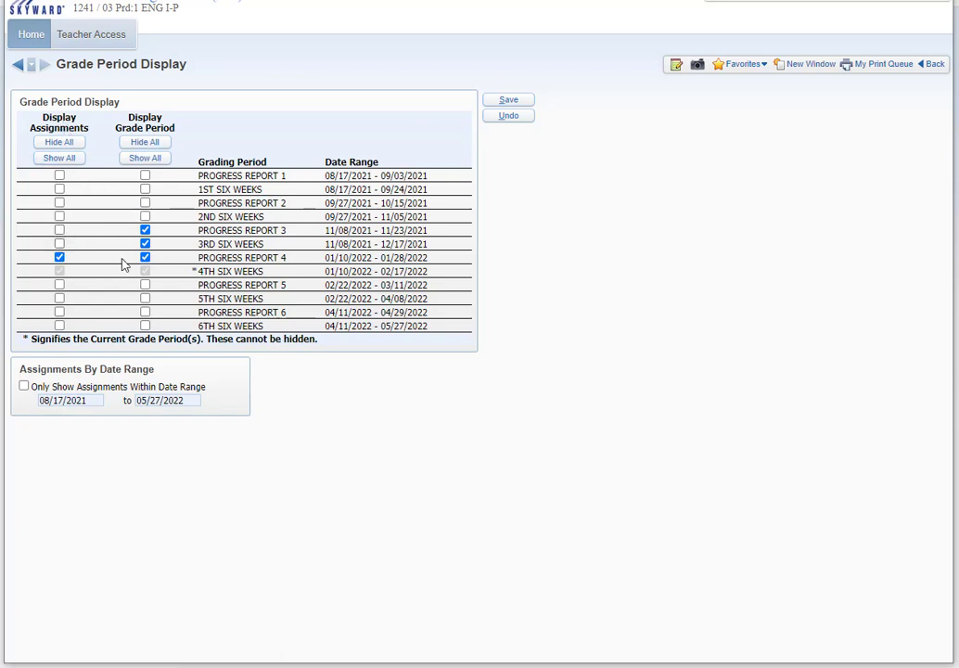
click(60, 243)
click(59, 230)
click(509, 102)
click(551, 87)
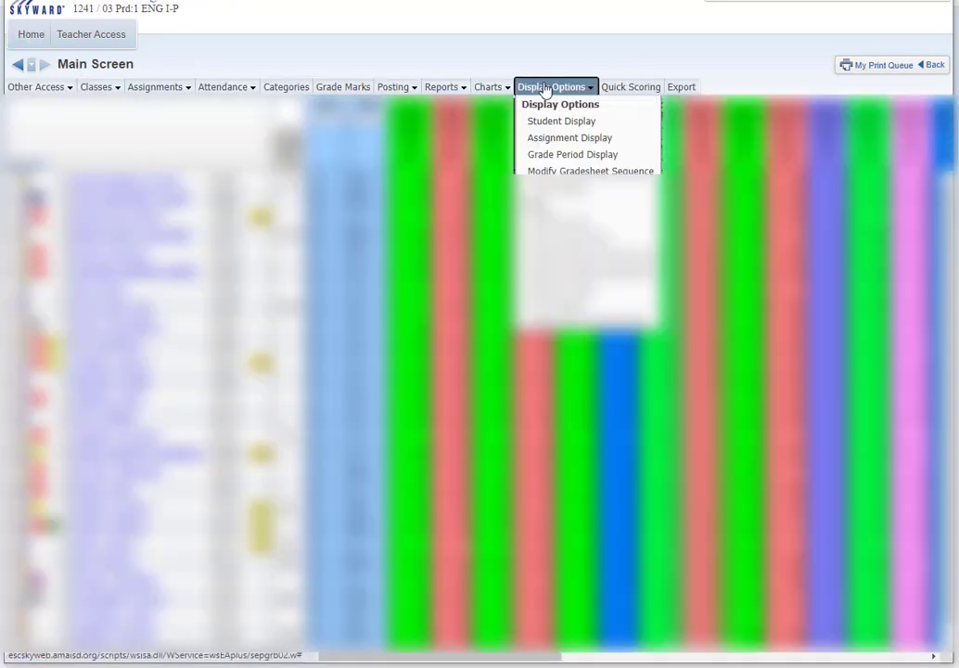
click(549, 160)
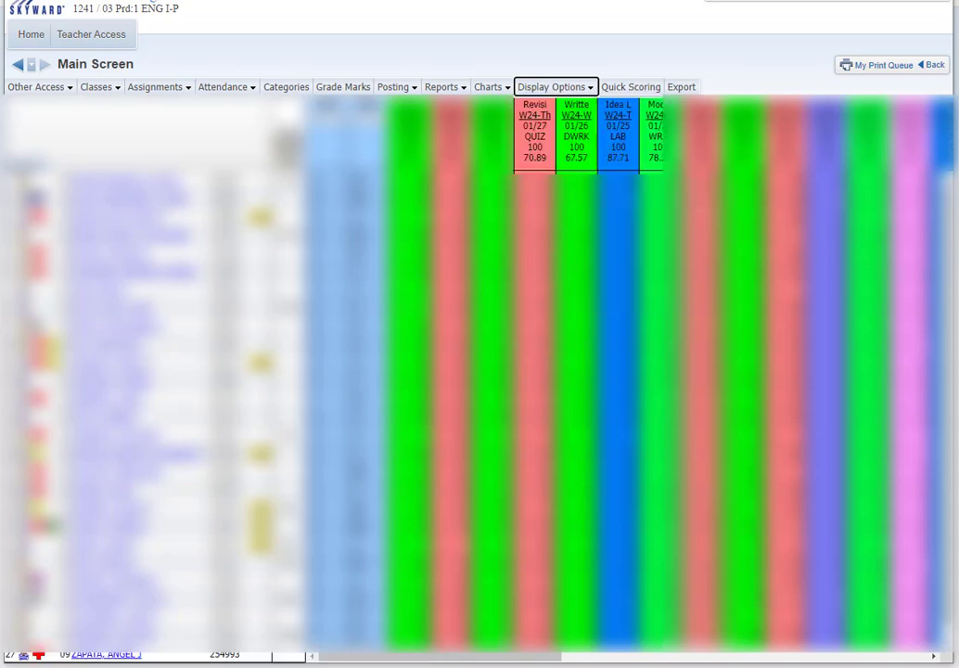
Step: Open the class's categories and save the score method as total points to calculate grades
click(288, 86)
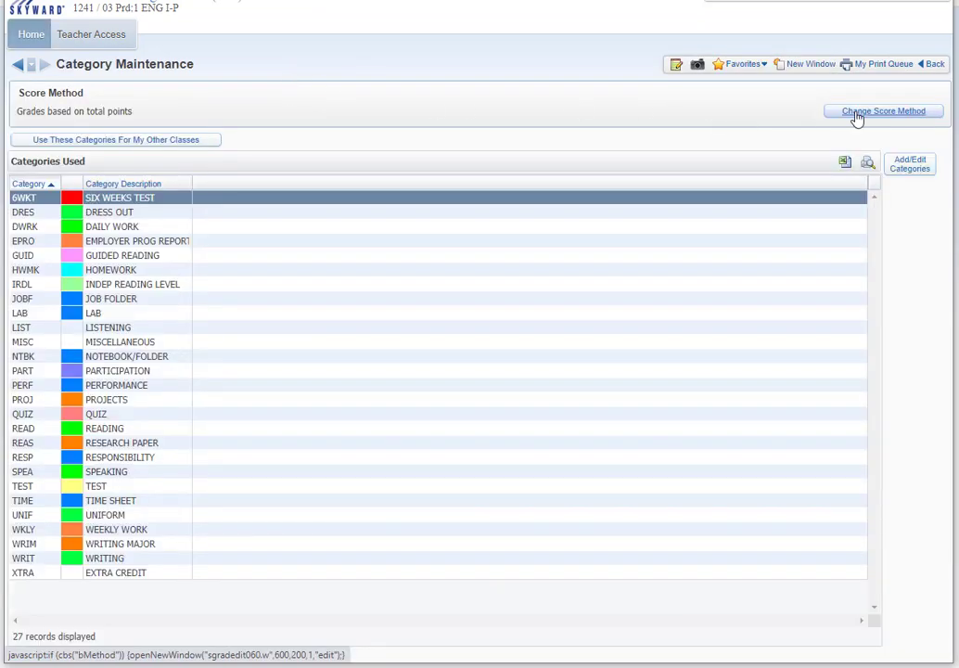
click(856, 118)
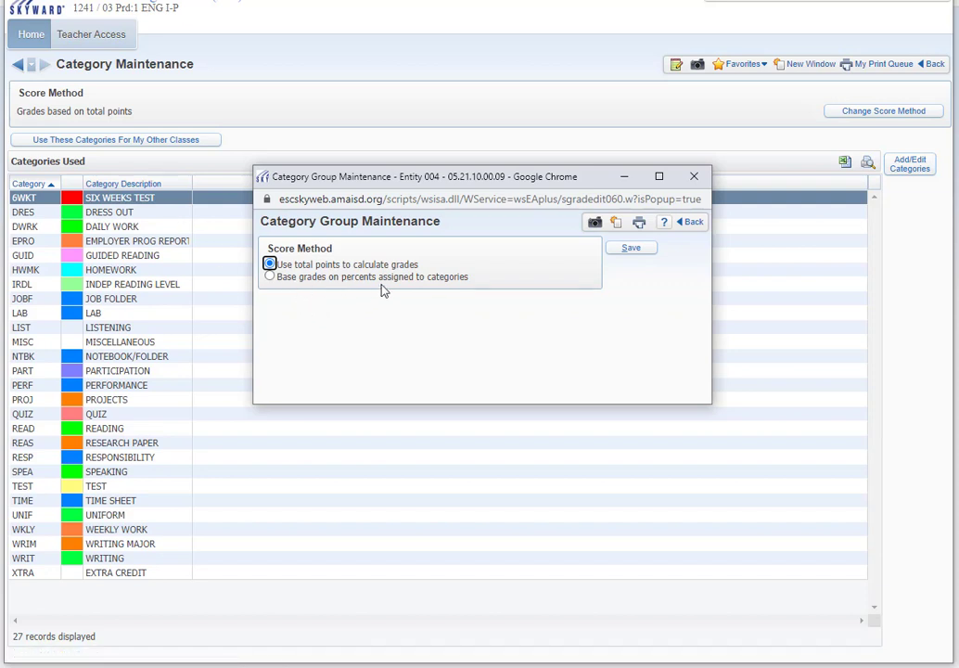
click(633, 250)
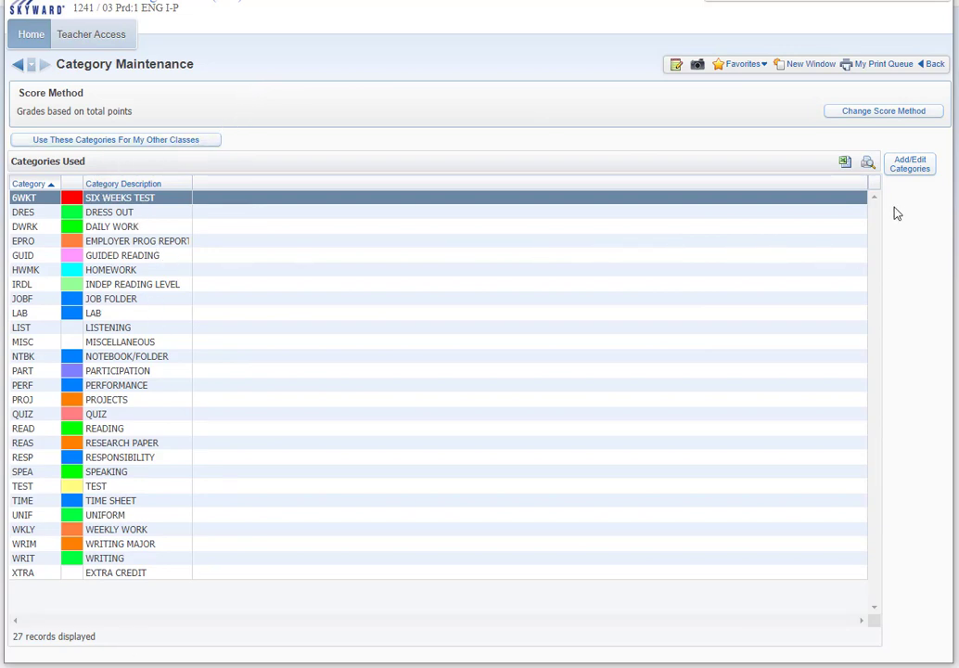
Step: Open the selection of categories included in the class and save it
click(905, 174)
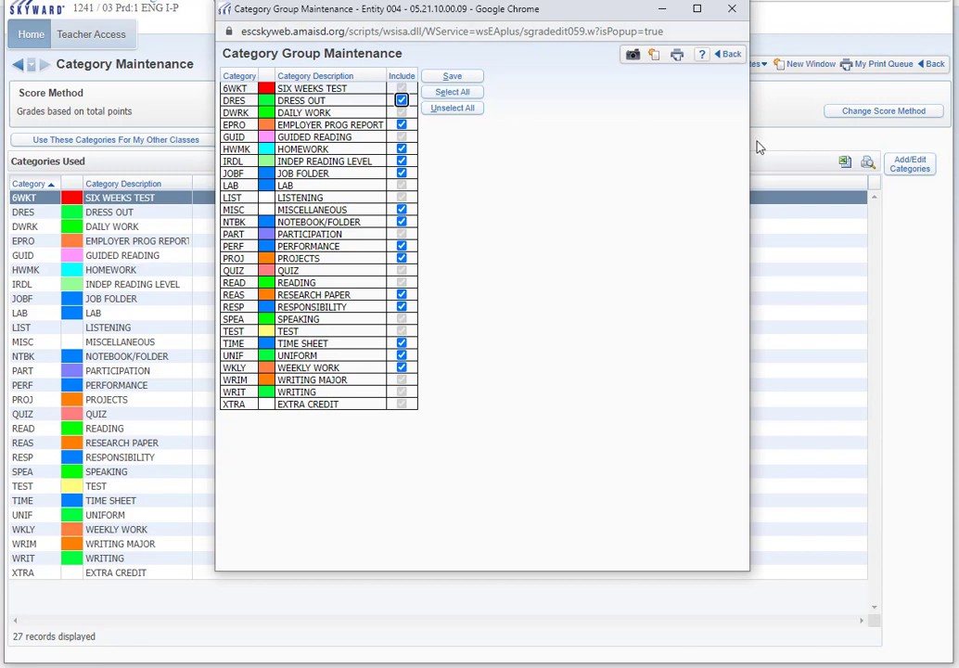
click(730, 55)
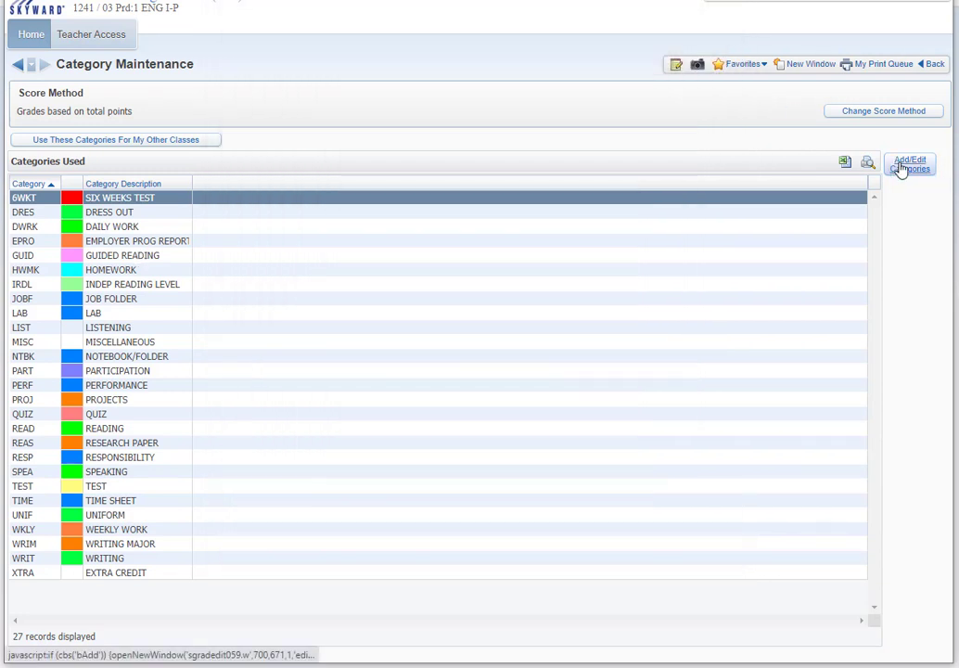
click(913, 167)
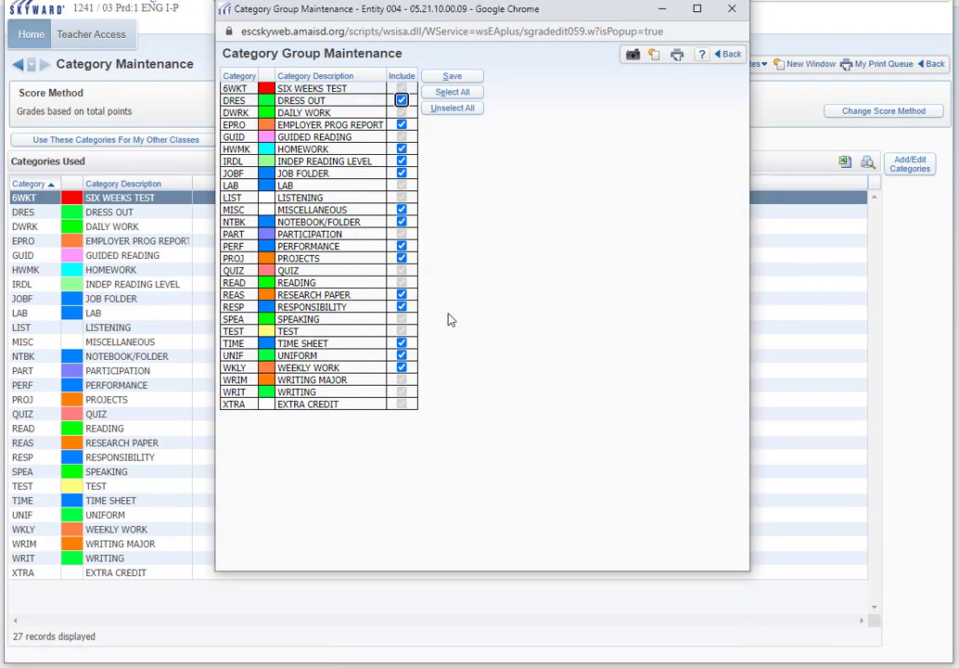
click(451, 81)
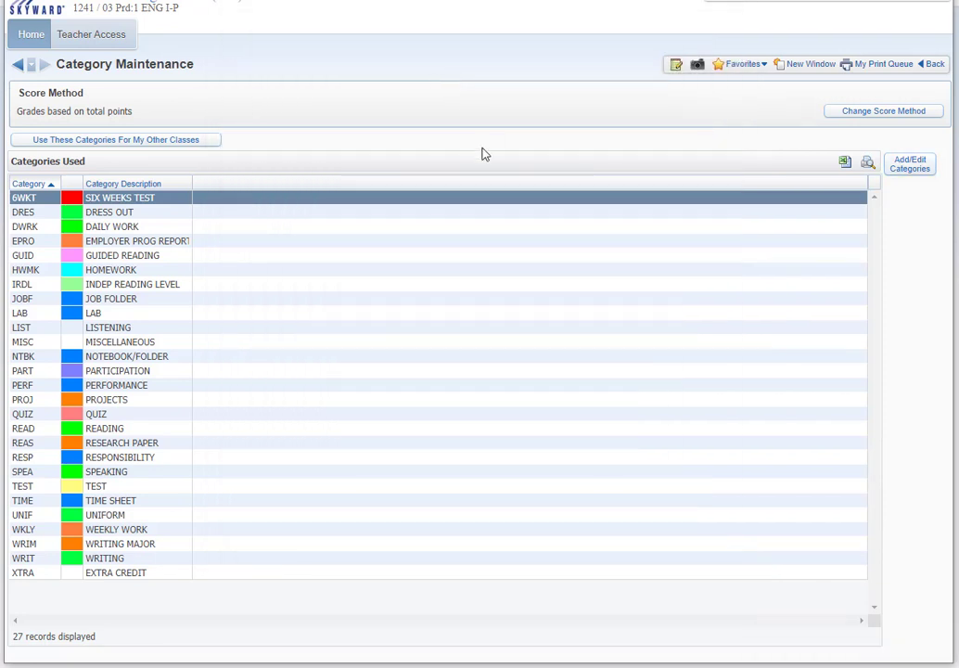
Step: Examine which other classes the current category setup can be applied to, and return without applying it
click(129, 141)
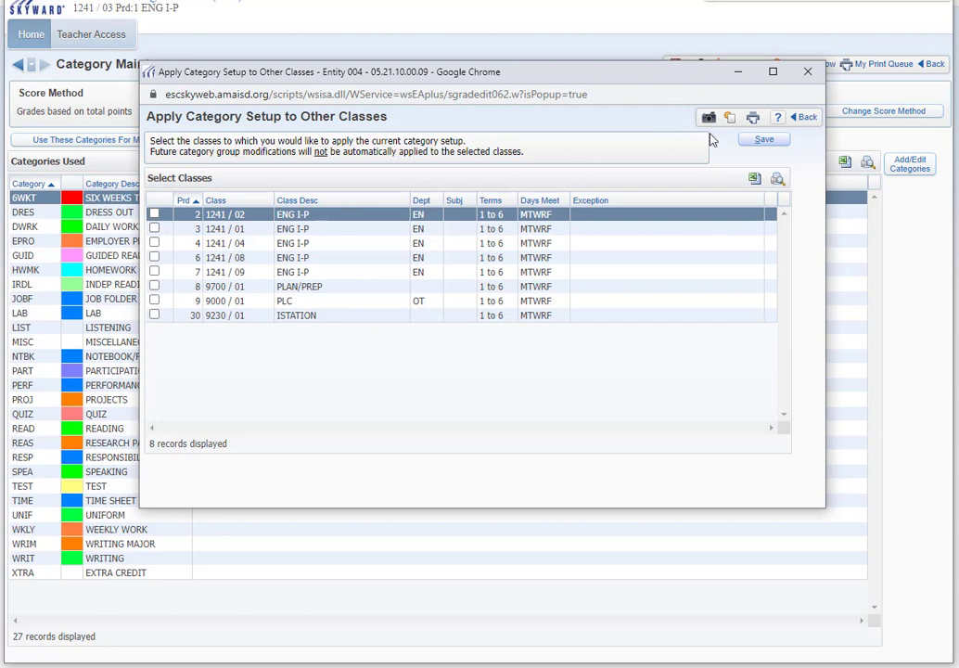
click(805, 118)
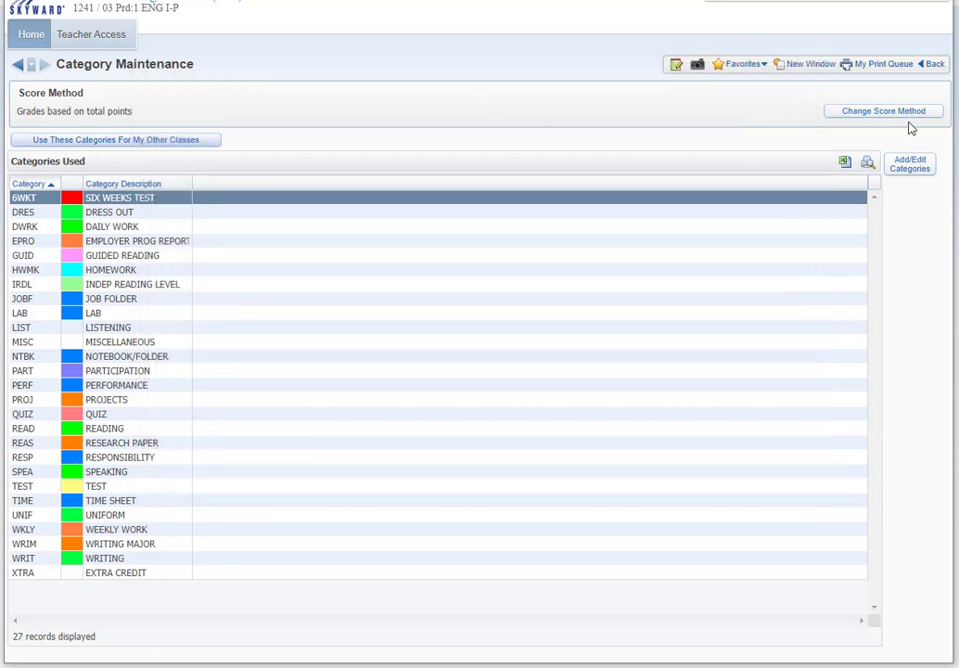
Step: Change the score method to base grades on percents assigned to categories, and save it
click(874, 113)
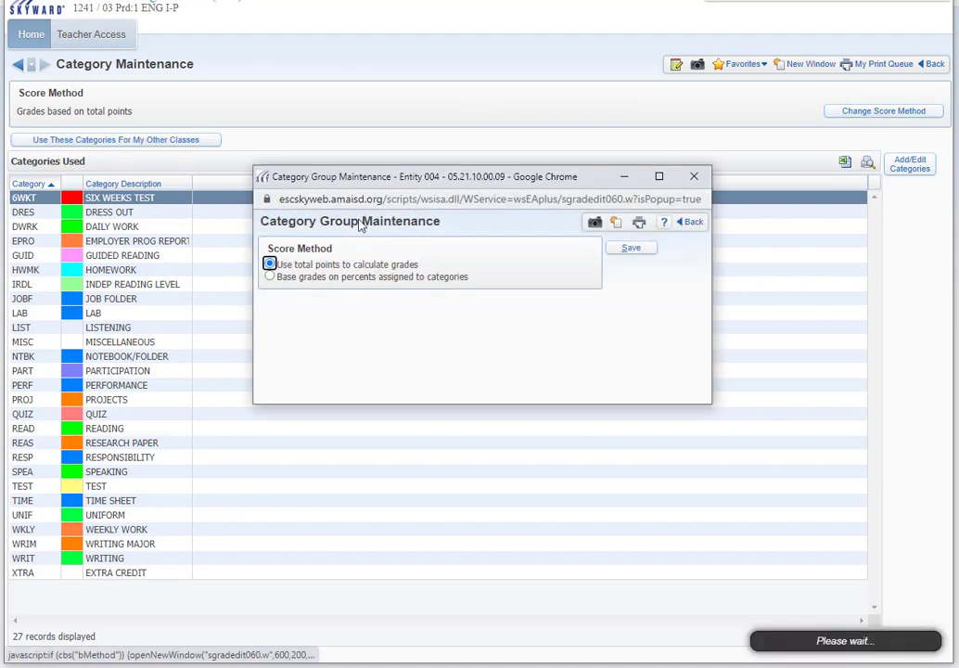
click(270, 278)
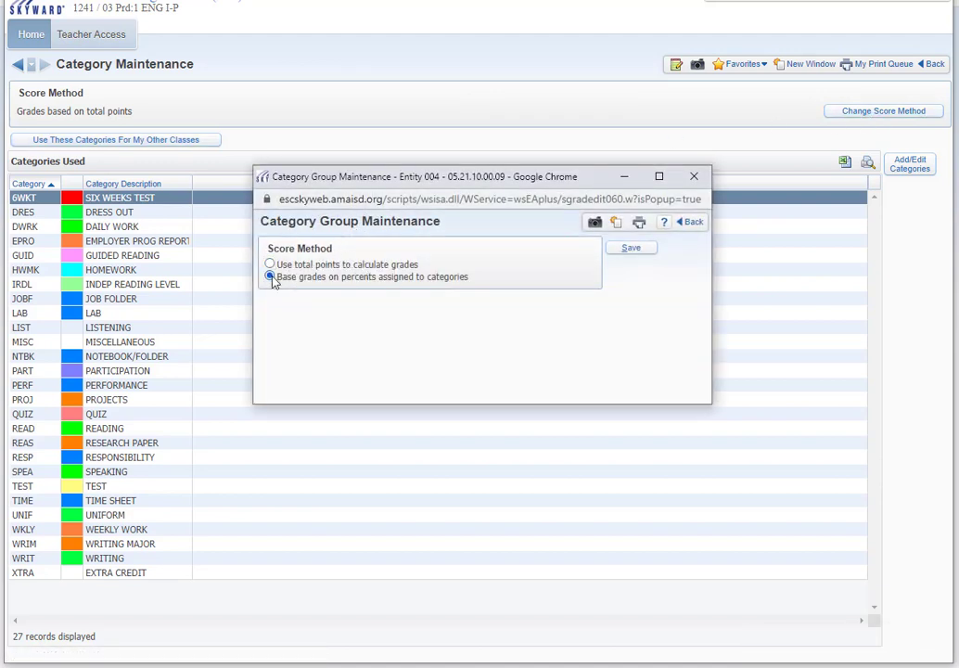
click(630, 251)
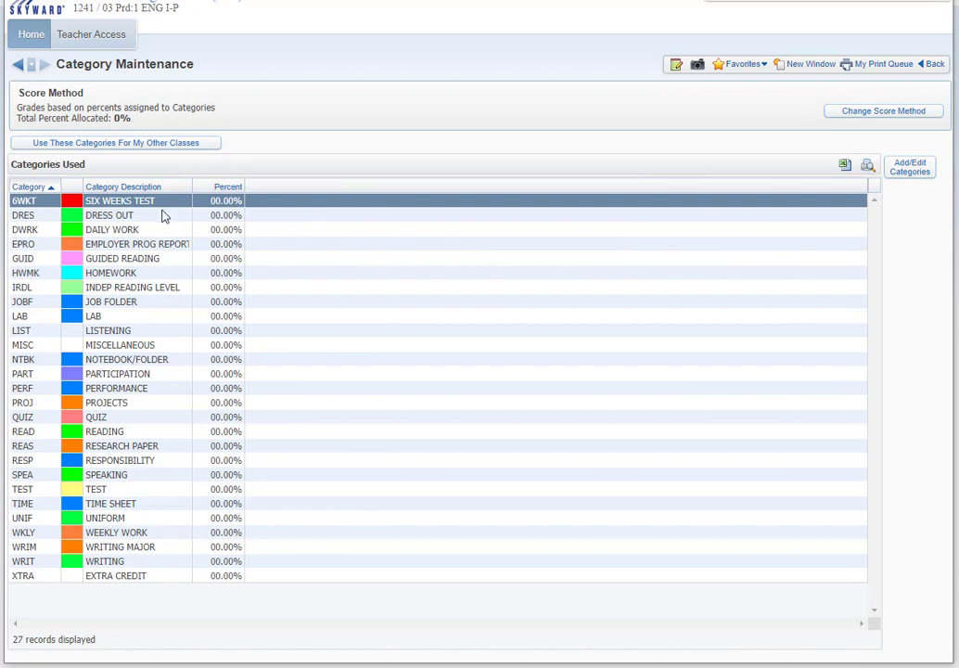
Step: Try to save 50 percent for the SIX WEEKS TEST category, declining to continue, and close the category percents without saving
click(910, 171)
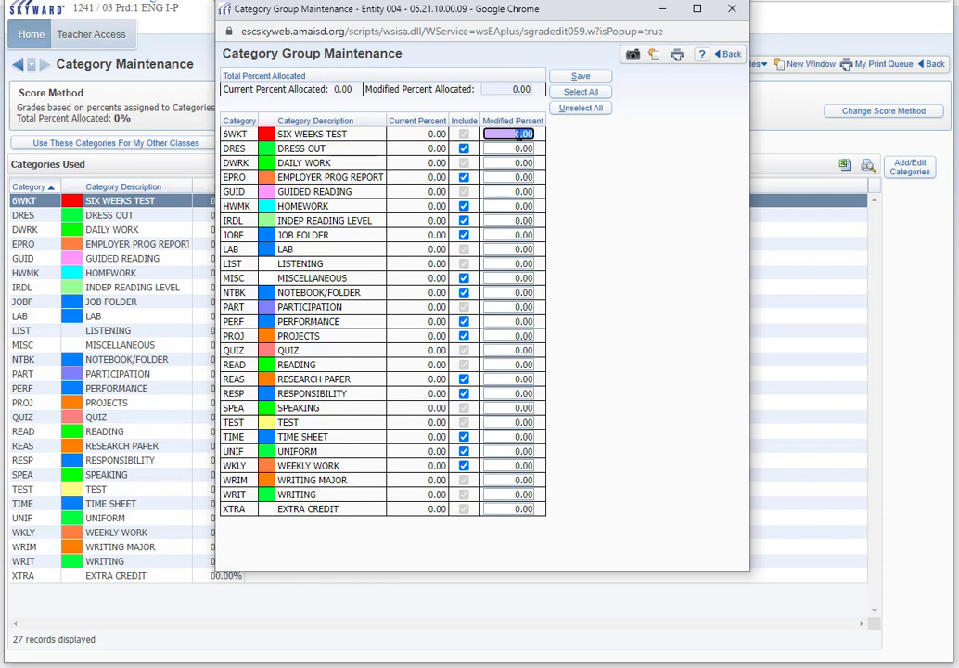
click(521, 134)
key(BackSpace)
text(50)
click(583, 78)
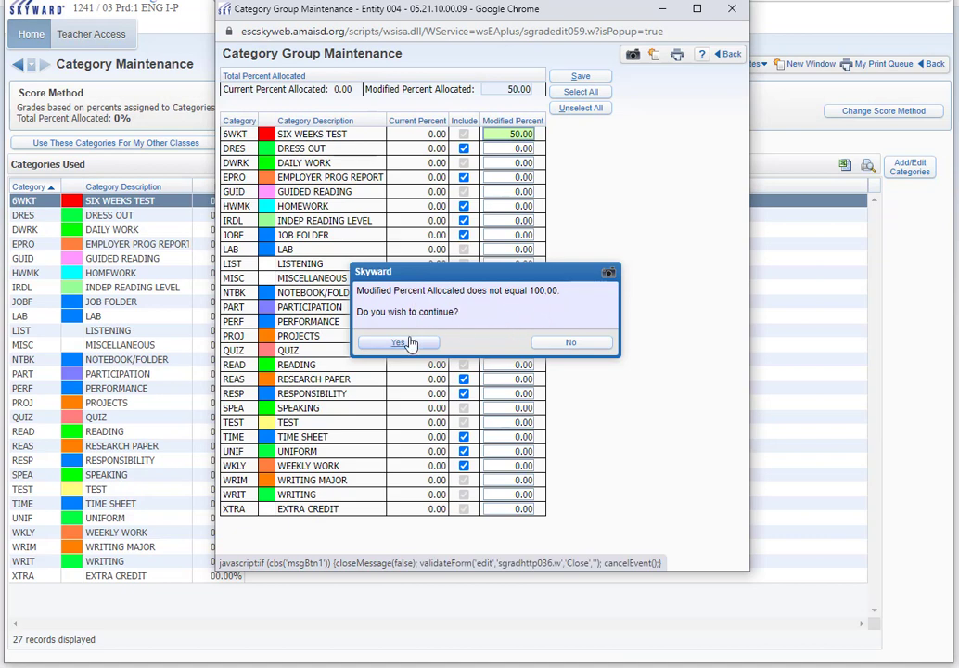
click(570, 342)
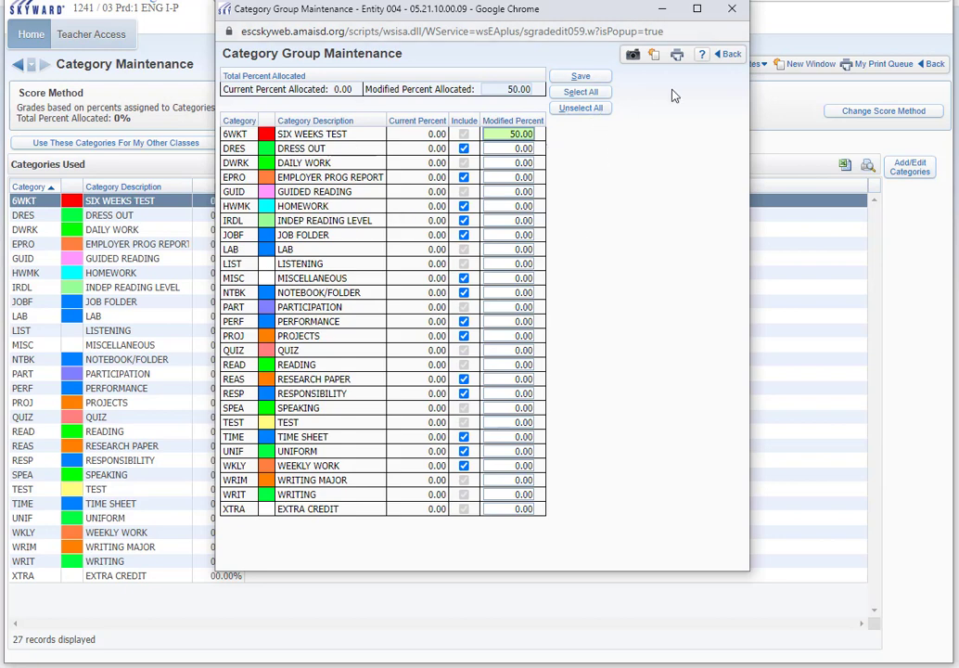
click(729, 56)
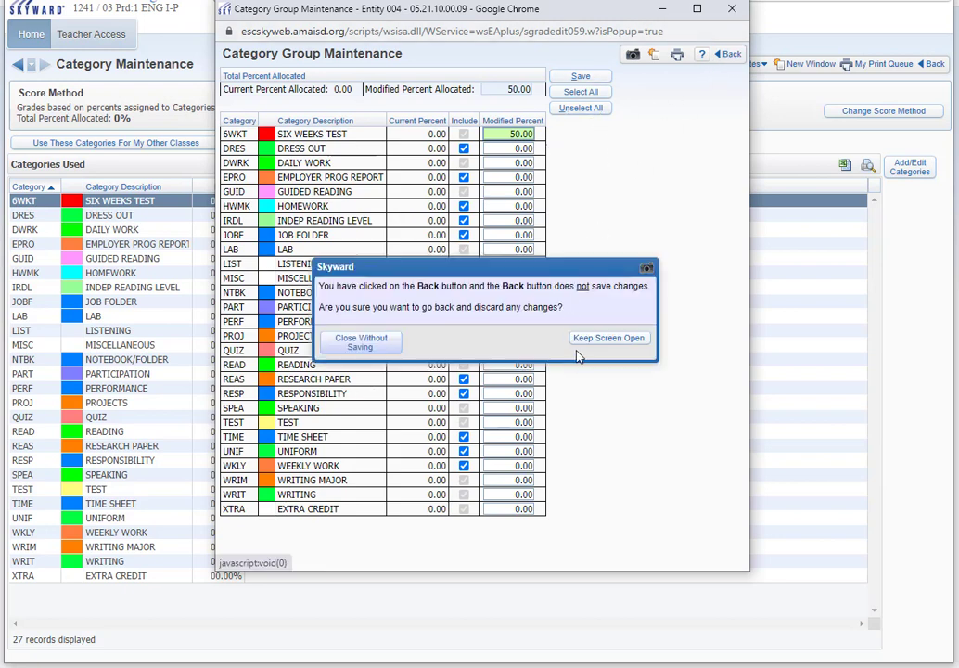
click(360, 342)
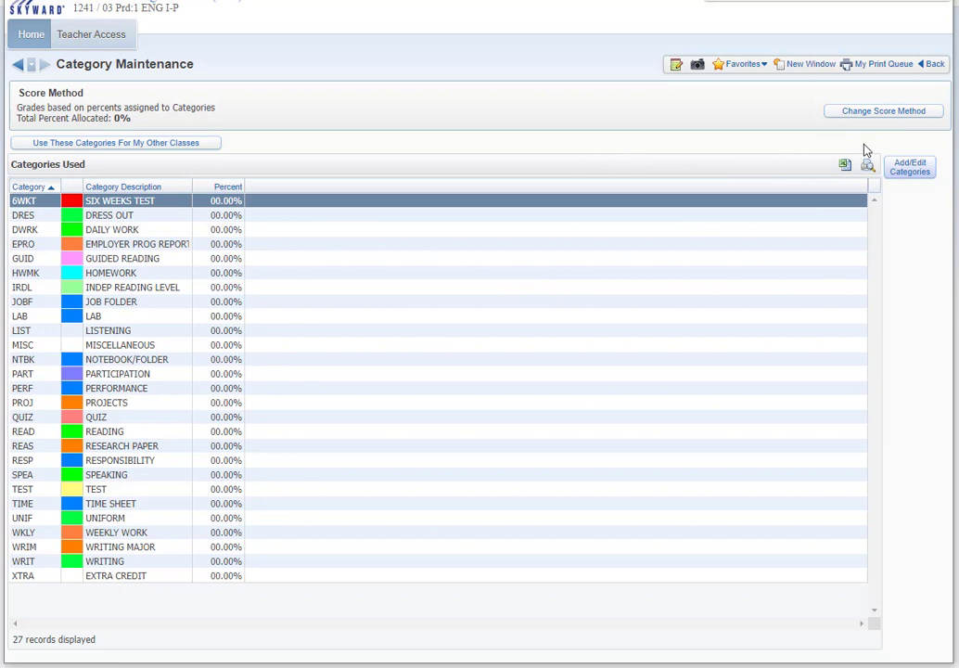
Step: Change the score method to use total points to calculate grades, save it, and leave the class's category maintenance
click(875, 113)
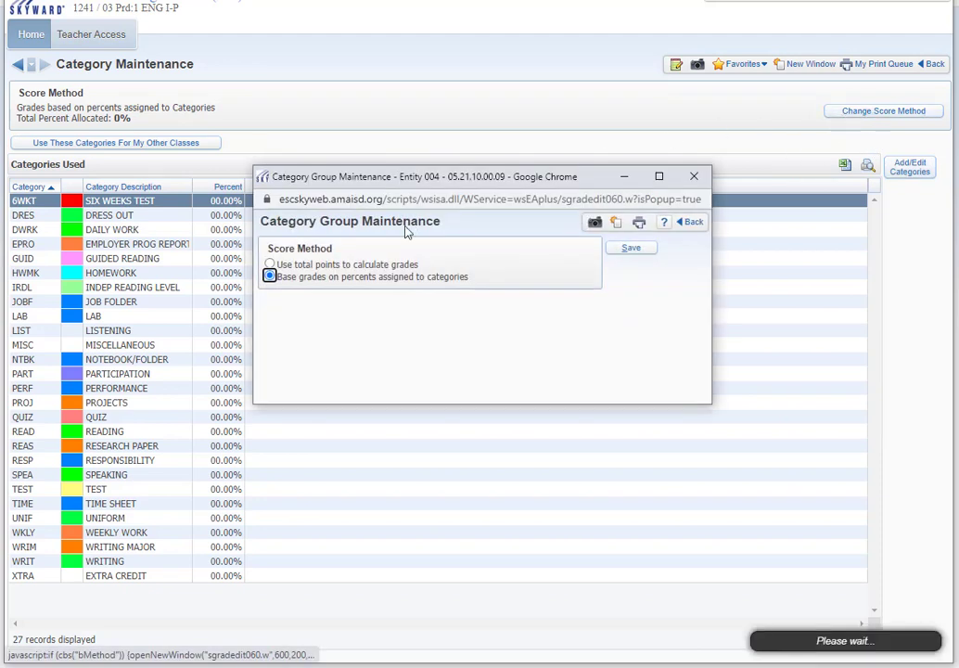
click(269, 264)
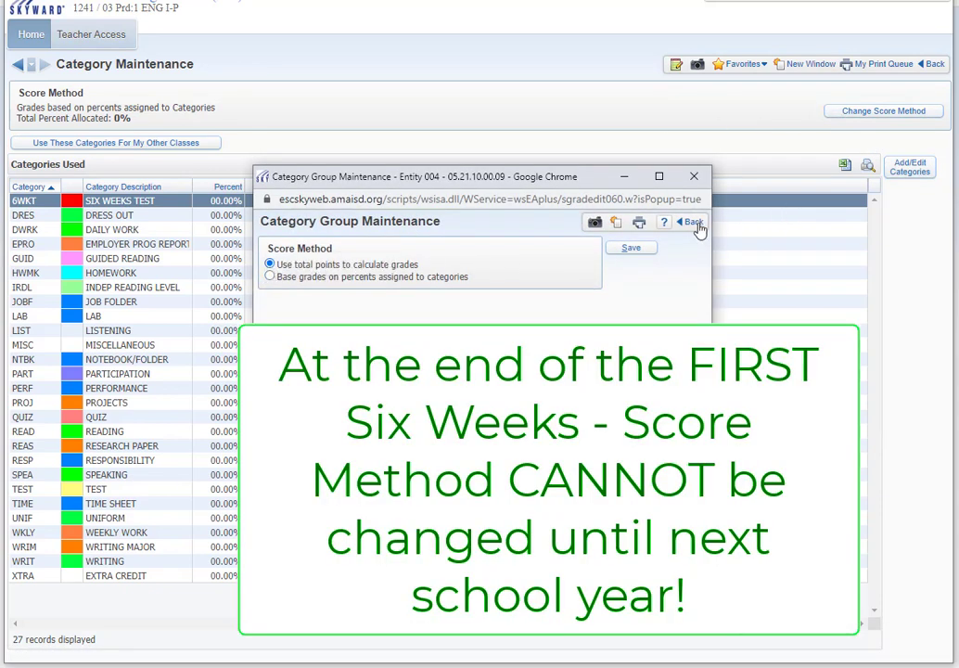
click(630, 250)
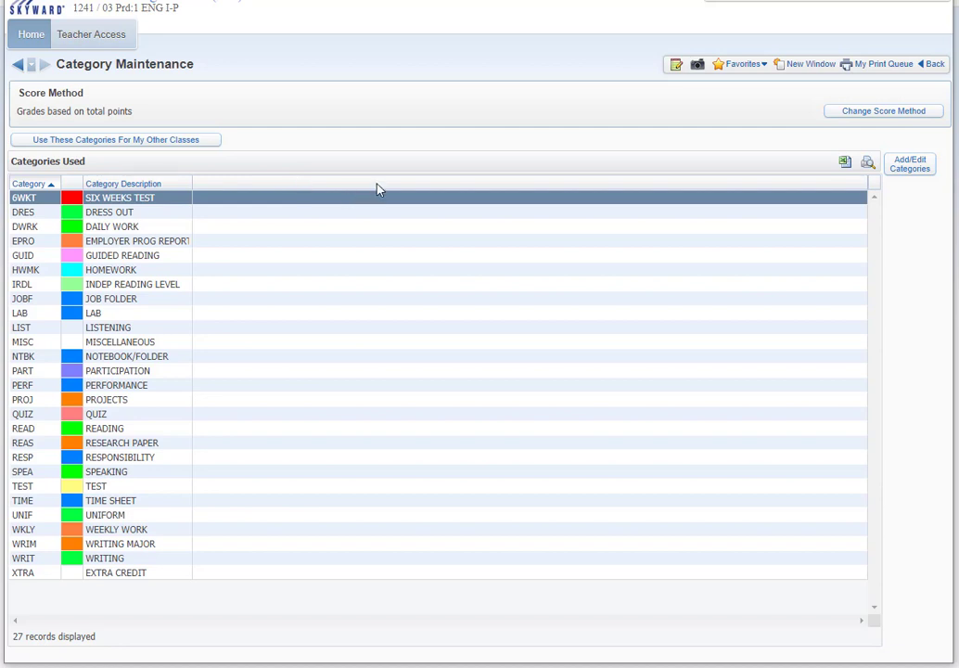
click(935, 65)
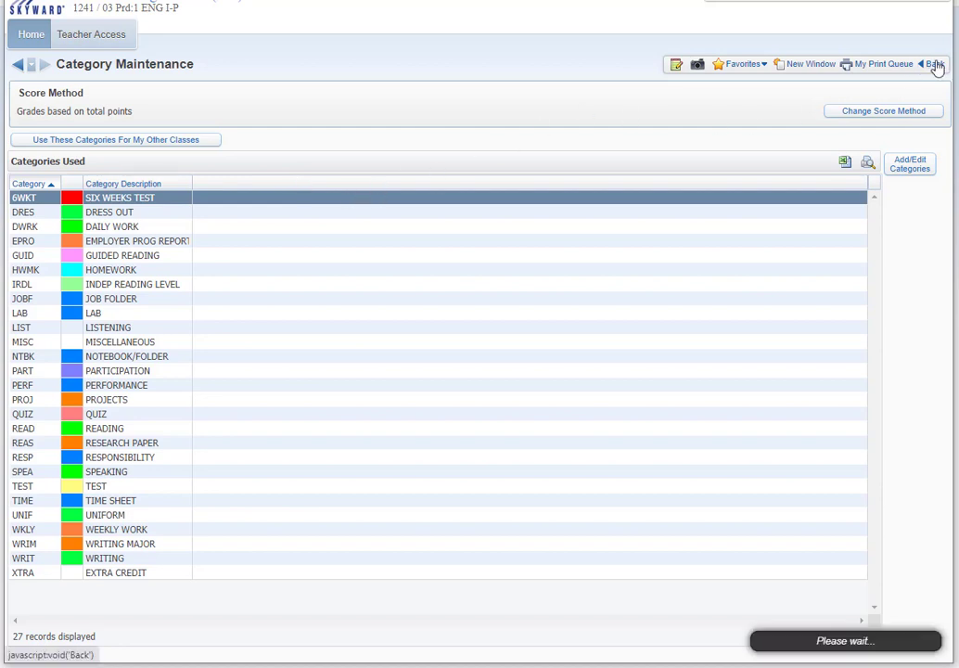